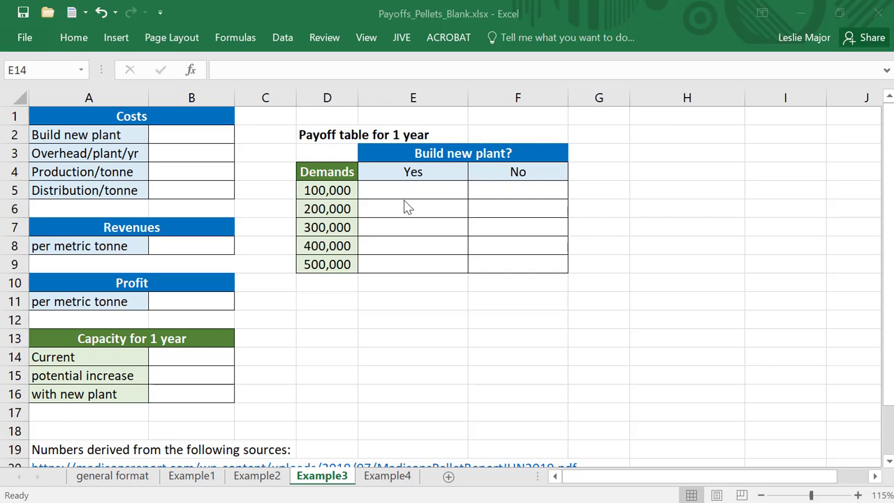
# Step: Enter the plant build cost of 53000000 in B2, correcting a missing zero
pyautogui.click(191, 137)
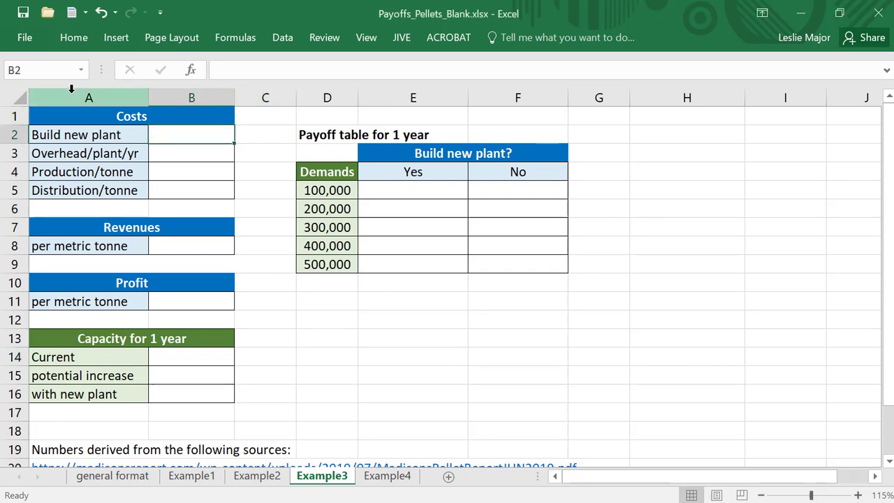
pyautogui.write('5300000')
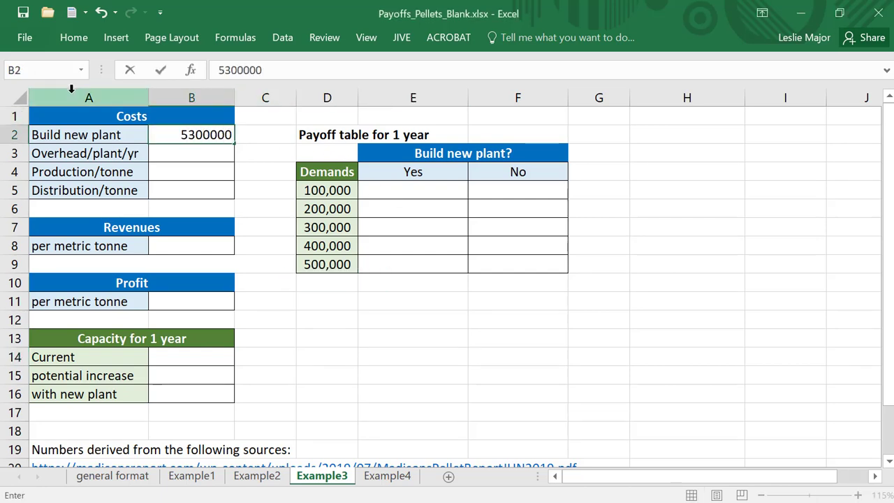
pyautogui.press('Return')
pyautogui.press('Up')
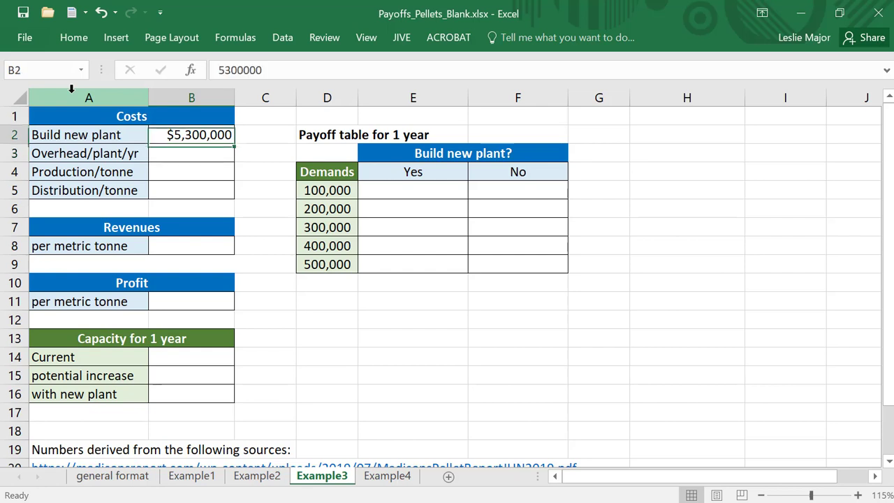
pyautogui.click(287, 74)
pyautogui.write('0')
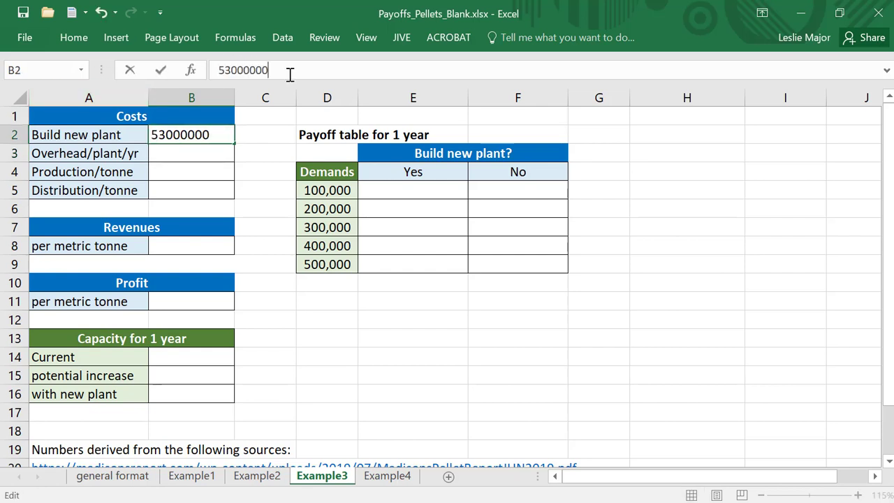
pyautogui.press('Return')
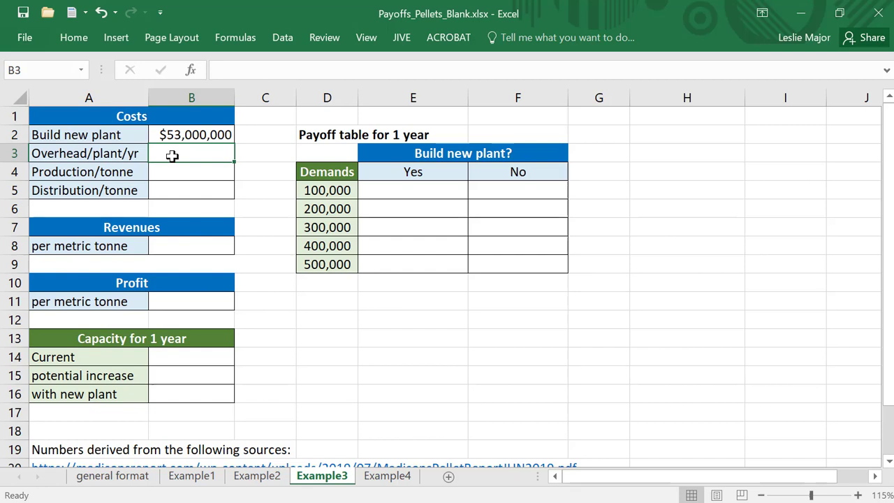
# Step: Enter yearly overhead 2,270,000, production cost 178 and distribution cost 33 per tonne
pyautogui.write('2')
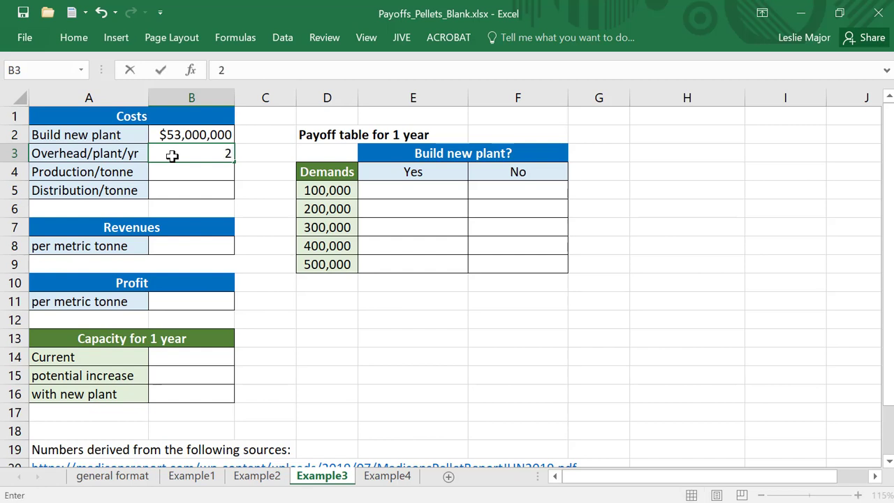
pyautogui.write(',270,')
pyautogui.write('0000')
pyautogui.press('Return')
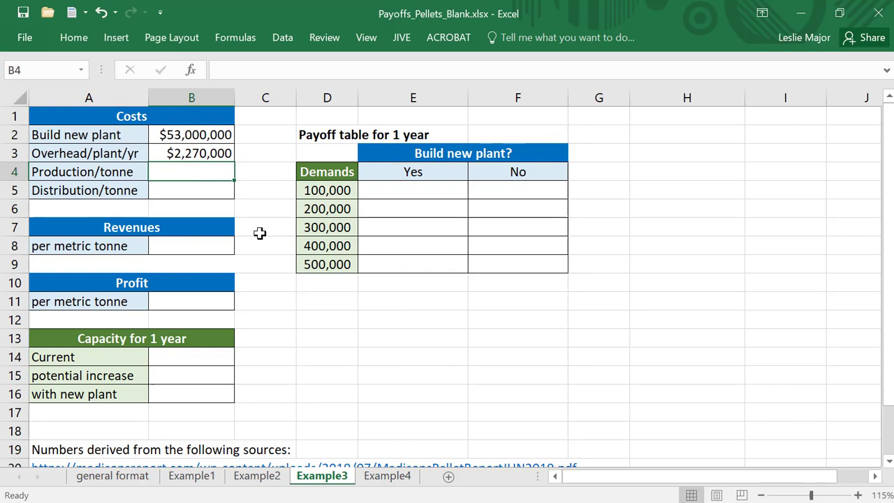
pyautogui.write('178')
pyautogui.press('Return')
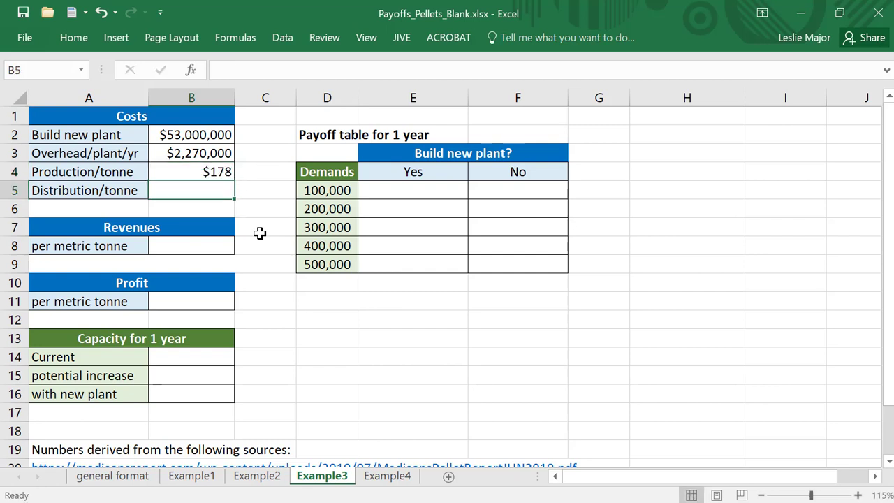
pyautogui.write('33')
pyautogui.press('Return')
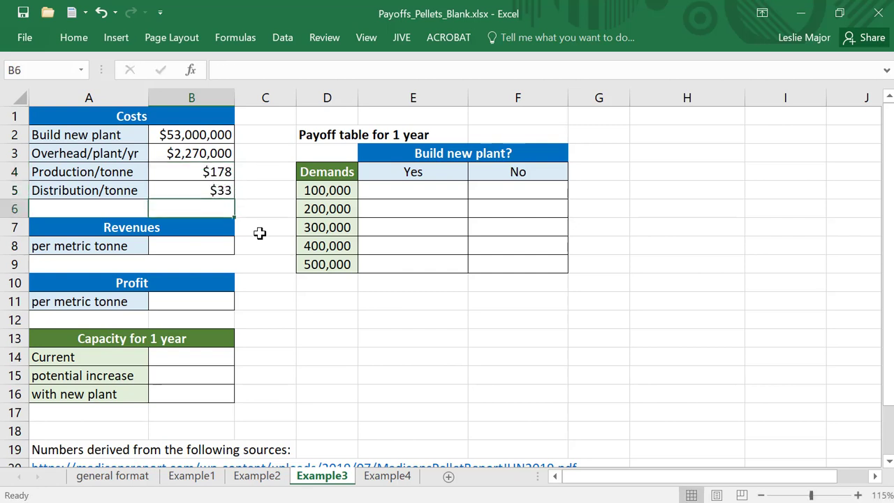
# Step: Enter revenue of 250 per tonne in B8
pyautogui.press('Down')
pyautogui.press('Down')
pyautogui.write('250')
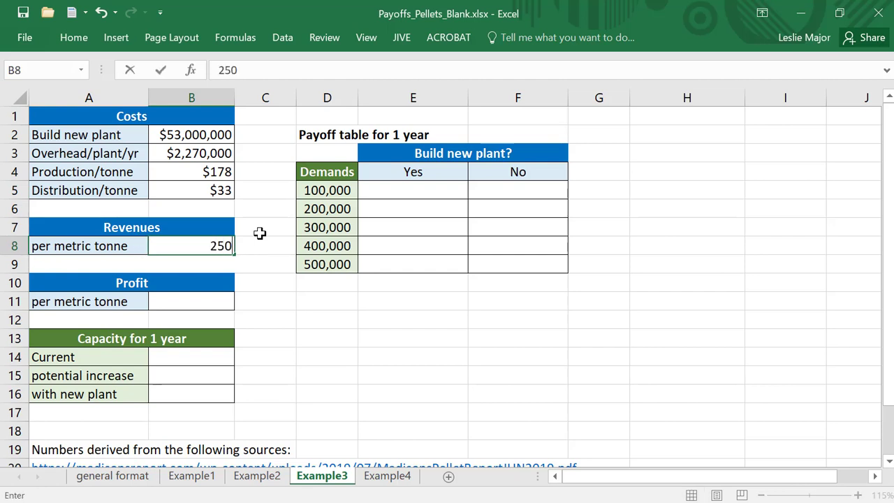
pyautogui.press('Return')
pyautogui.press('Down')
pyautogui.press('Down')
# Step: Compute profit per tonne in B11 as =B8-B4-B5, giving $39
pyautogui.write('=')
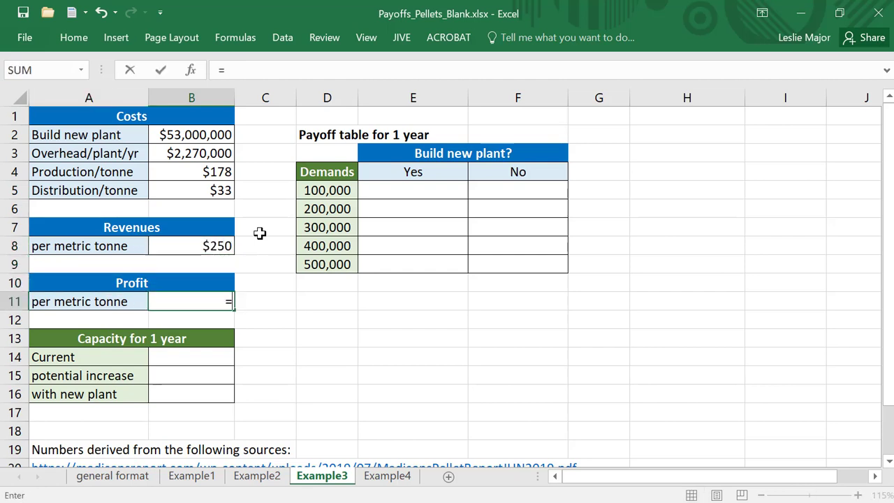
pyautogui.click(215, 245)
pyautogui.write('-')
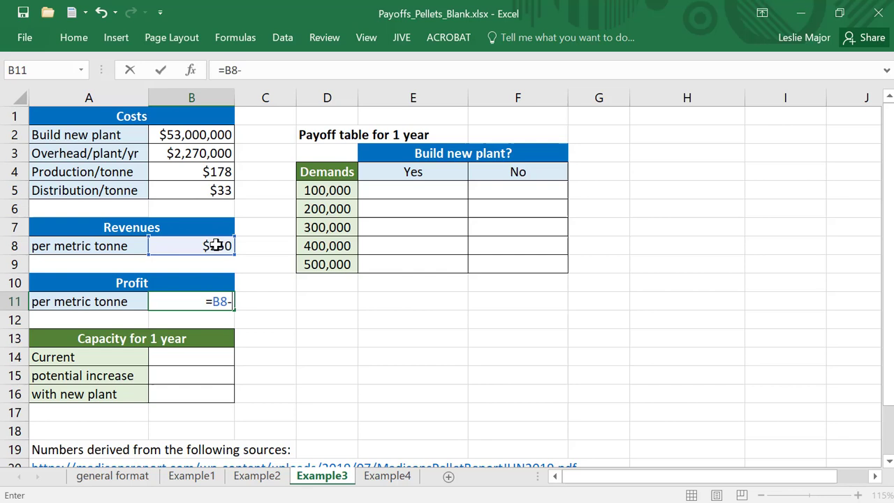
pyautogui.click(198, 178)
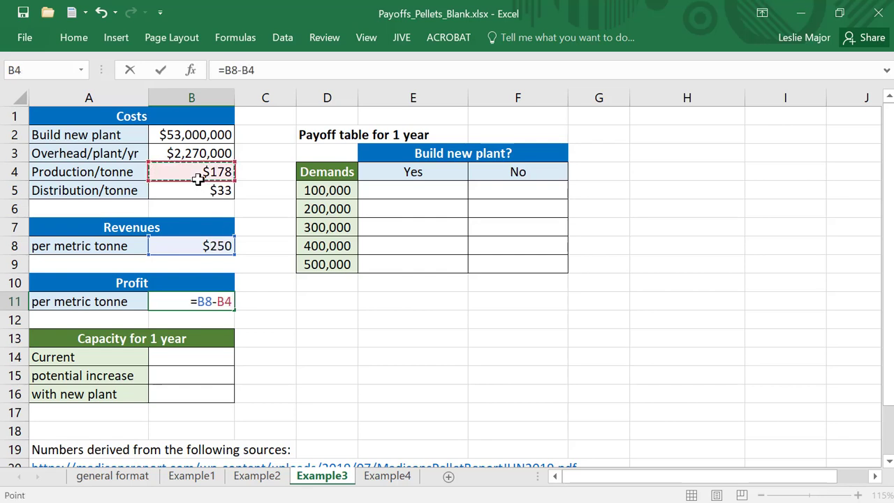
pyautogui.write('-')
pyautogui.click(200, 192)
pyautogui.press('Return')
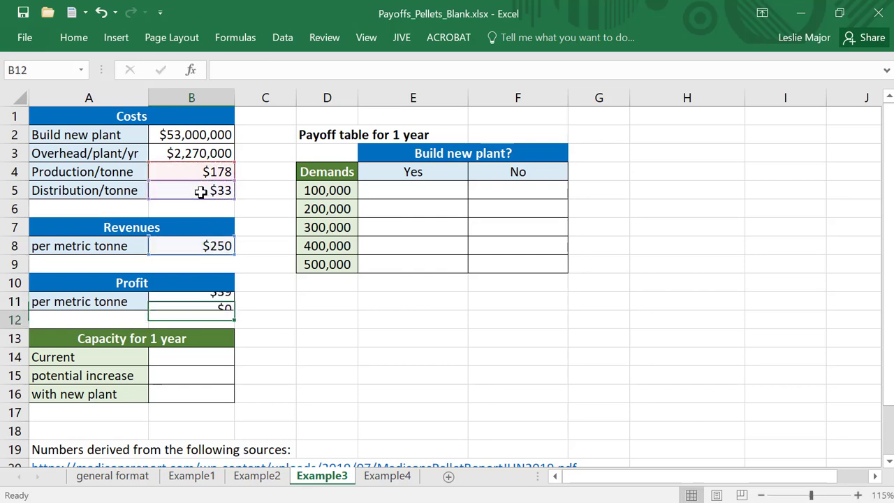
# Step: Enter current capacity 280000 in B14 and potential increase 200000 in B15
pyautogui.click(306, 314)
pyautogui.click(205, 357)
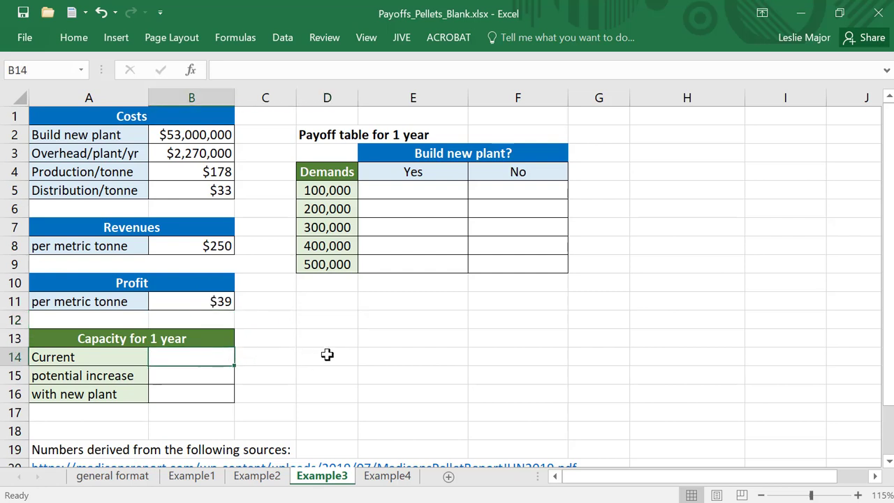
pyautogui.write('28')
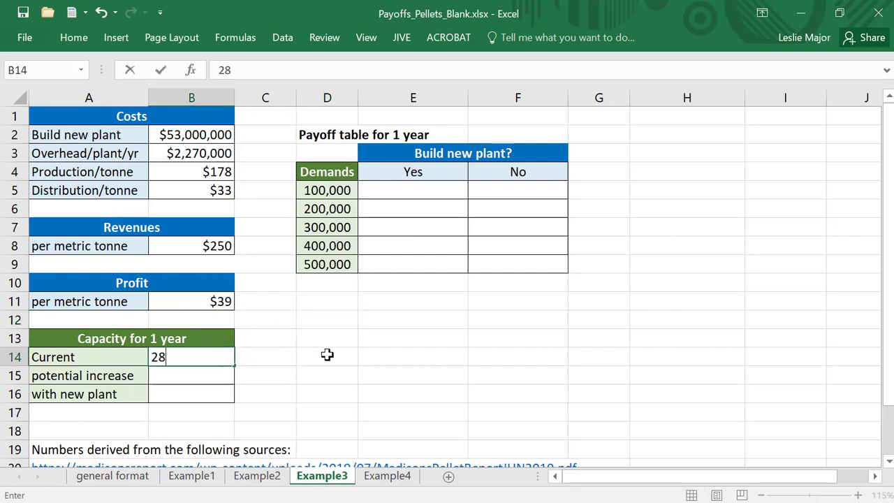
pyautogui.write('0000')
pyautogui.press('Return')
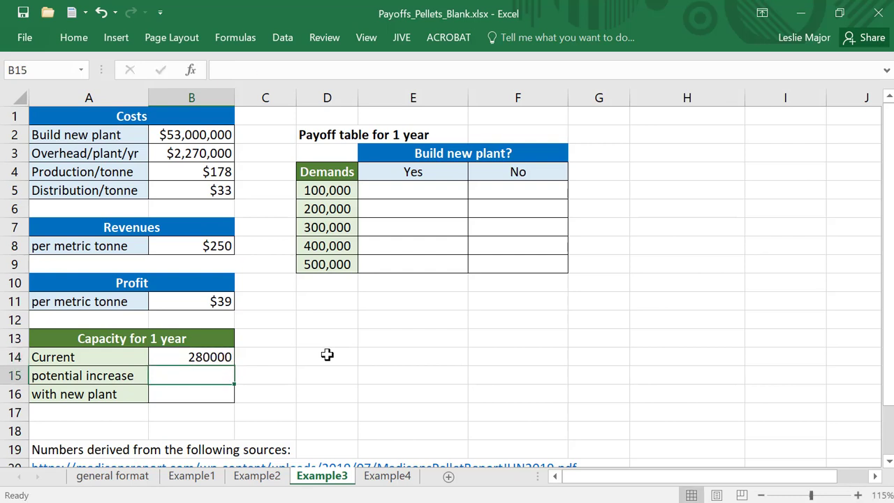
pyautogui.write('200000')
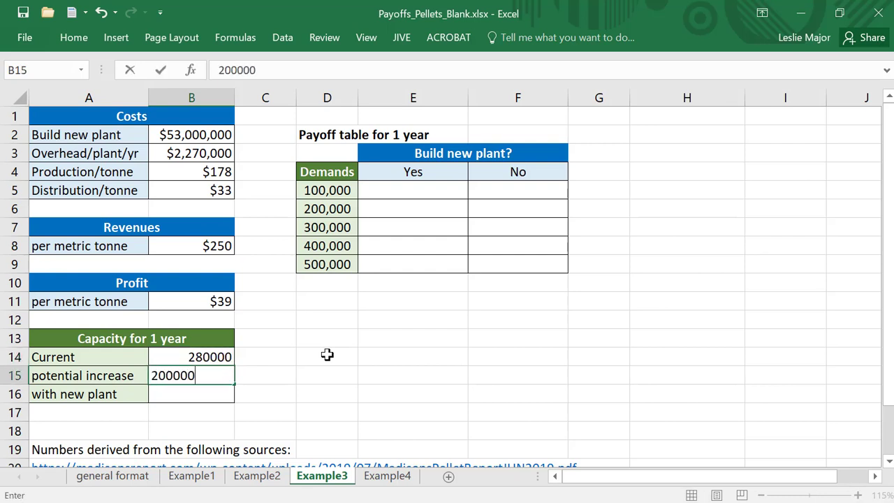
pyautogui.press('Return')
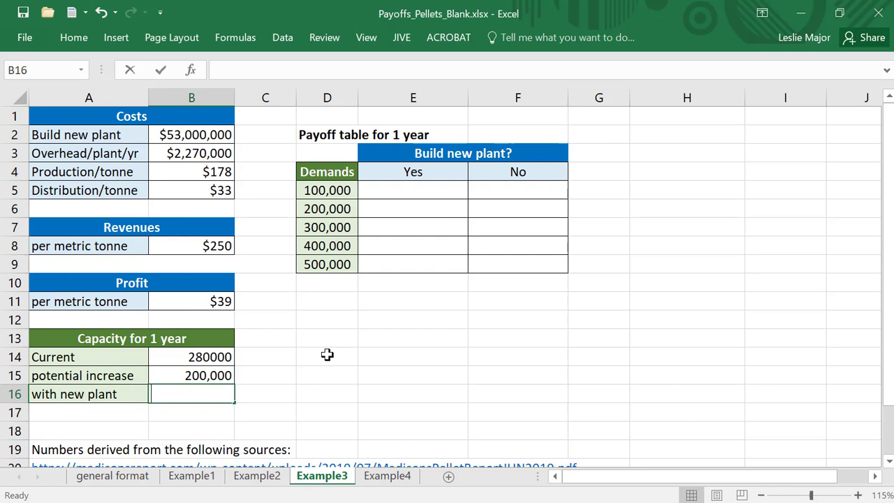
# Step: Total capacity with the new plant in B16 using =SUM(B14:B15), giving 480000
pyautogui.write('=sum(')
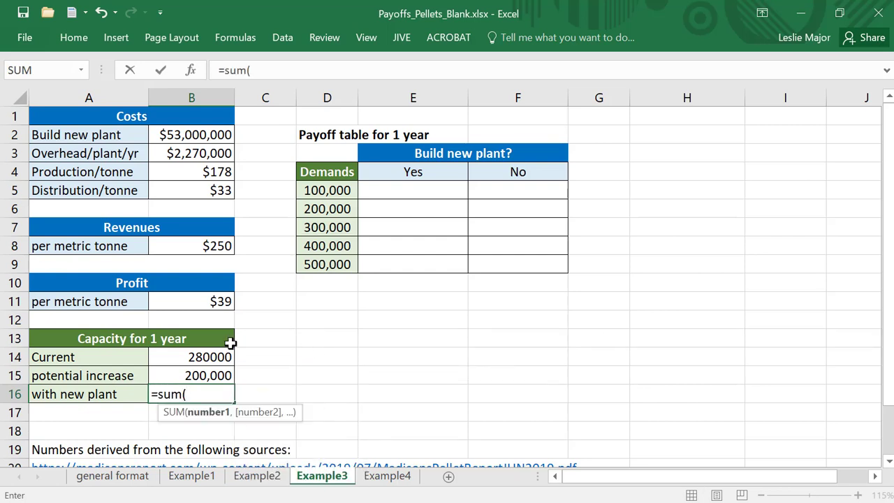
pyautogui.moveTo(214, 354); pyautogui.dragTo(221, 368)
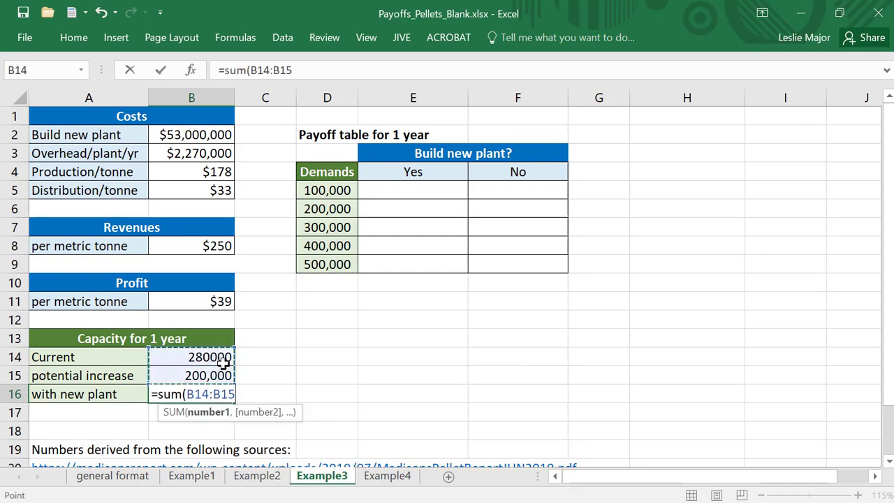
pyautogui.write(')')
pyautogui.press('Return')
pyautogui.click(370, 395)
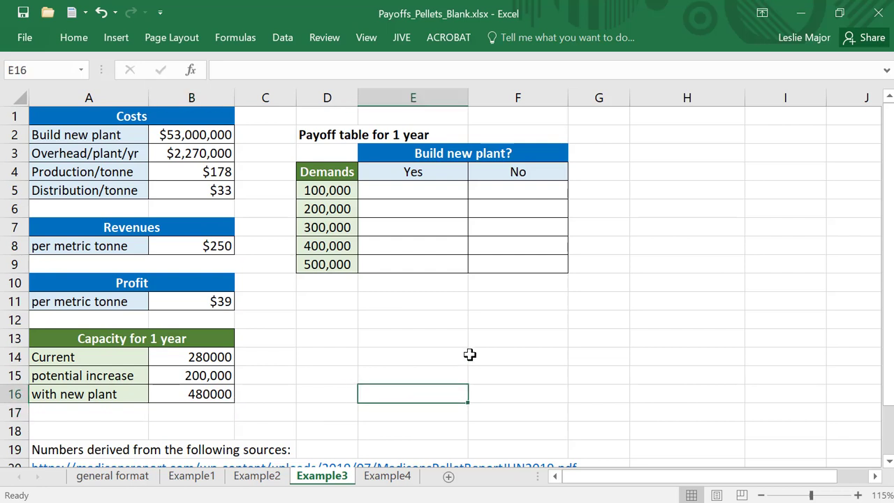
# Step: Start the E5 formula with =MIN($D5,$B$16)* to cap sales at new capacity
pyautogui.click(650, 332)
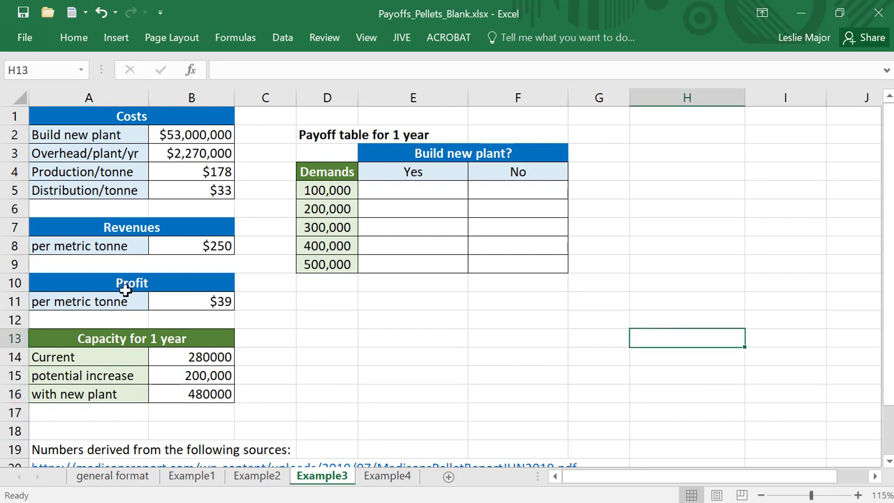
pyautogui.click(391, 190)
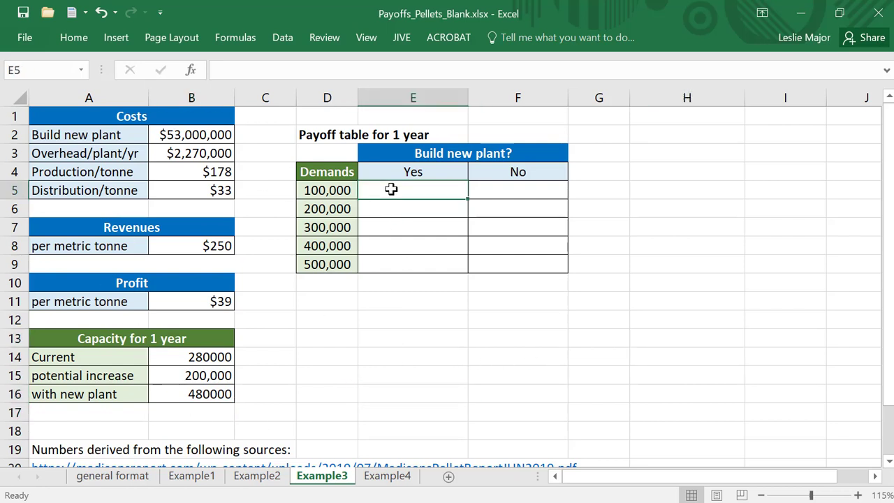
pyautogui.write('=min(*')
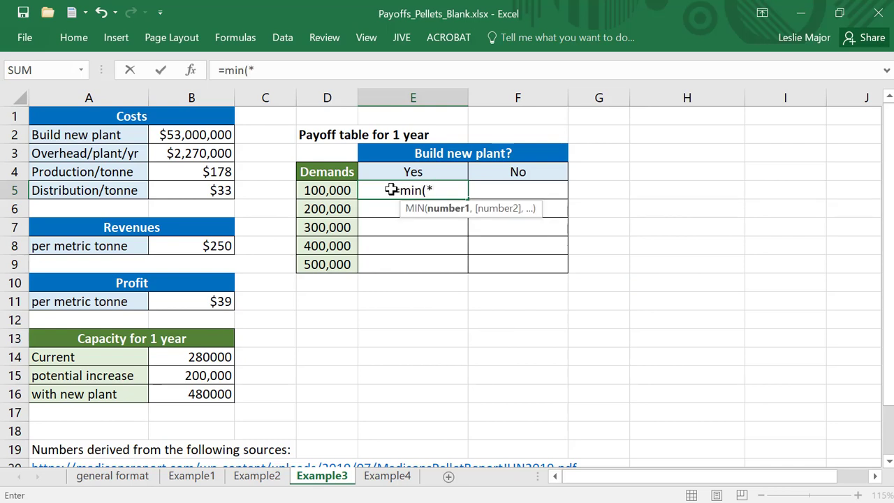
pyautogui.press('BackSpace')
pyautogui.click(335, 189)
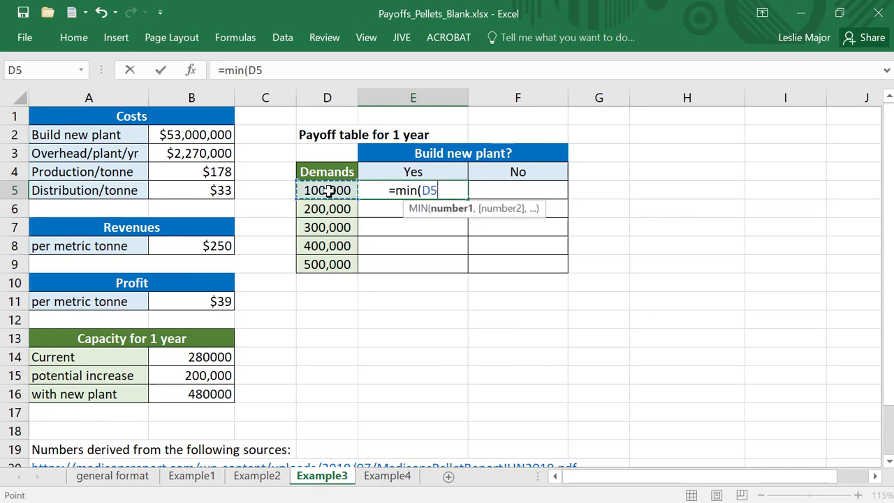
pyautogui.write(',')
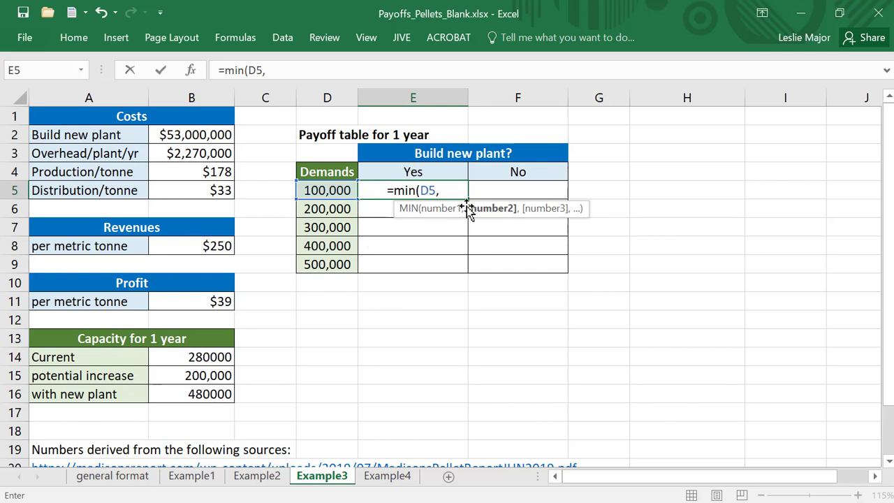
pyautogui.click(217, 394)
pyautogui.press('F4')
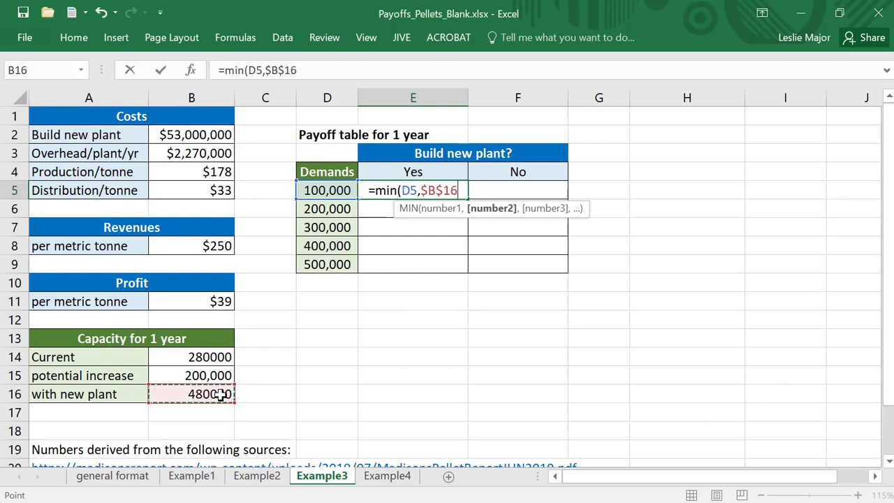
pyautogui.click(401, 194)
pyautogui.write('$')
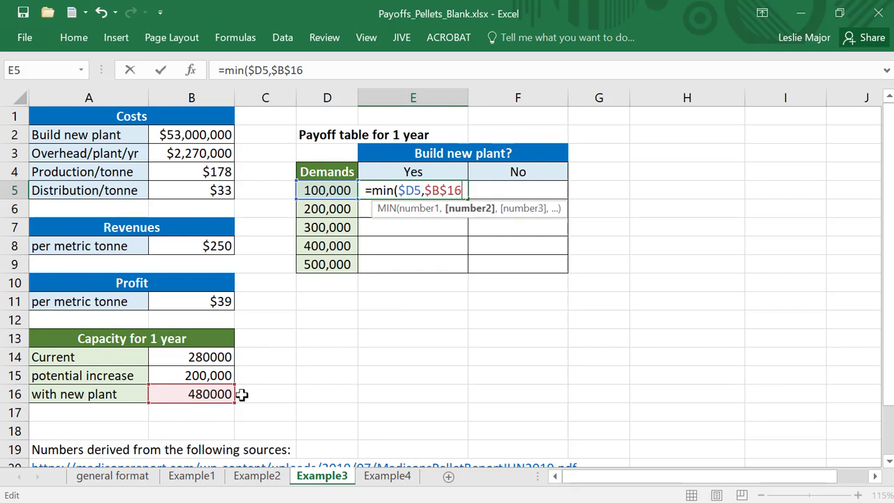
pyautogui.write(')')
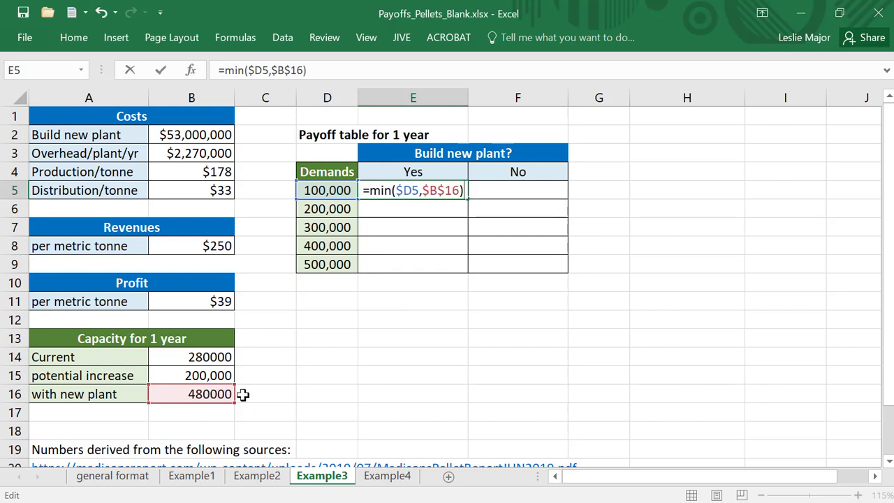
pyautogui.write('*')
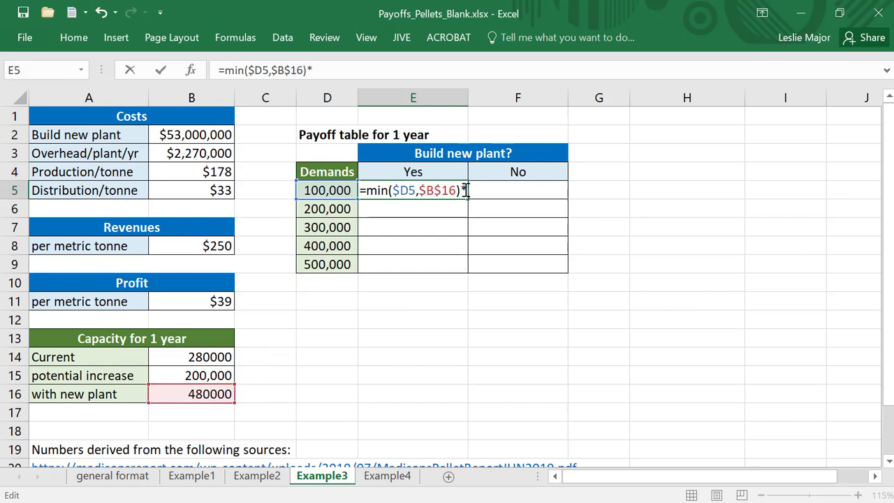
# Step: Extend the formula with B11-$B$3*2-$B$2 for unit profit, two years' overhead and build cost
pyautogui.click(199, 302)
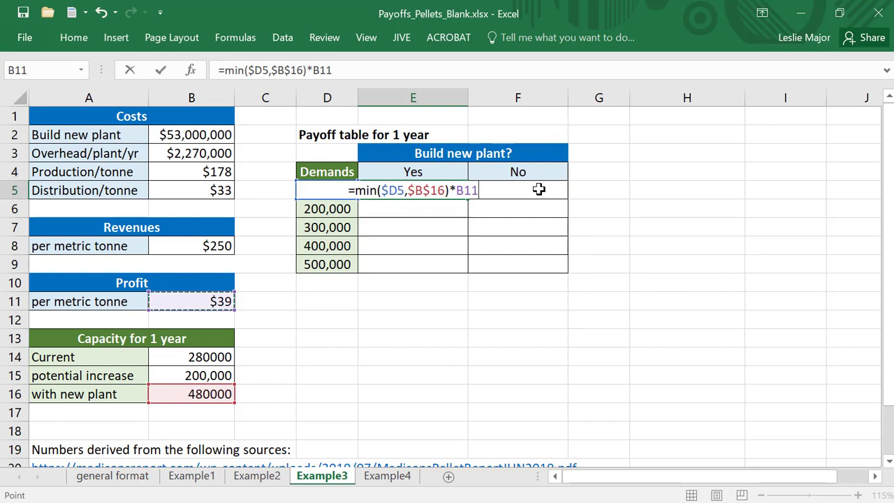
pyautogui.write('-')
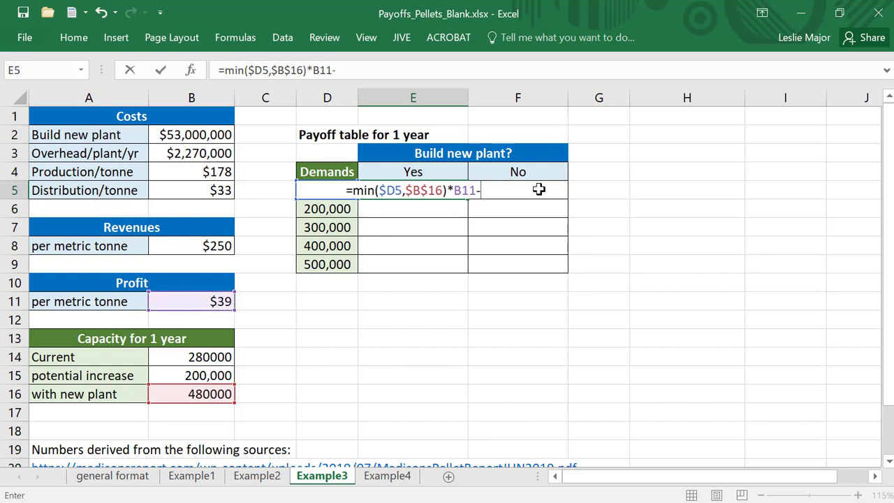
pyautogui.click(218, 153)
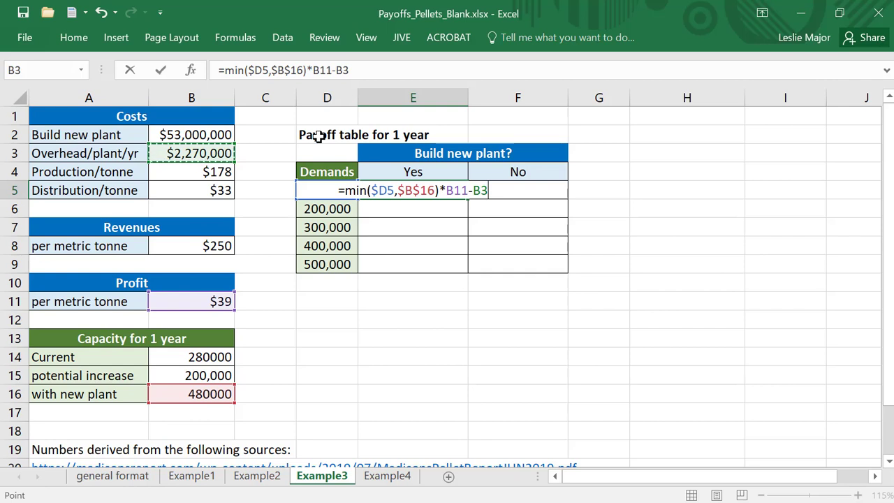
pyautogui.write('*2')
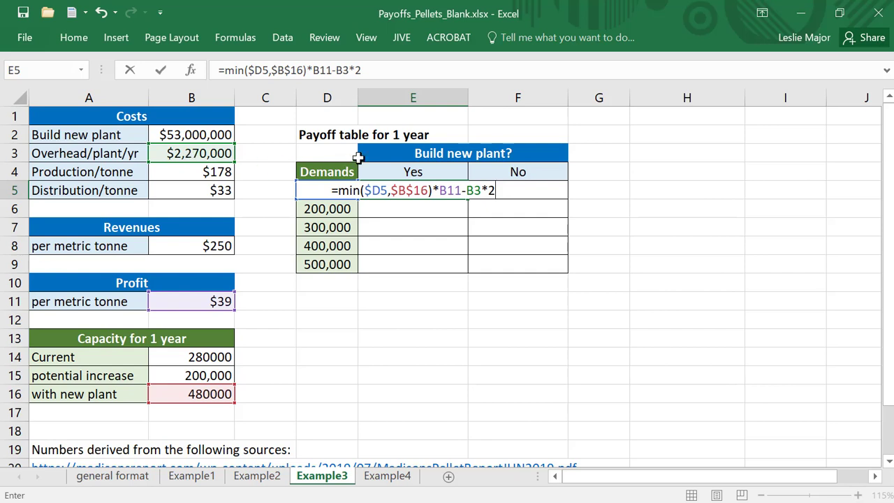
pyautogui.write('-')
pyautogui.click(222, 136)
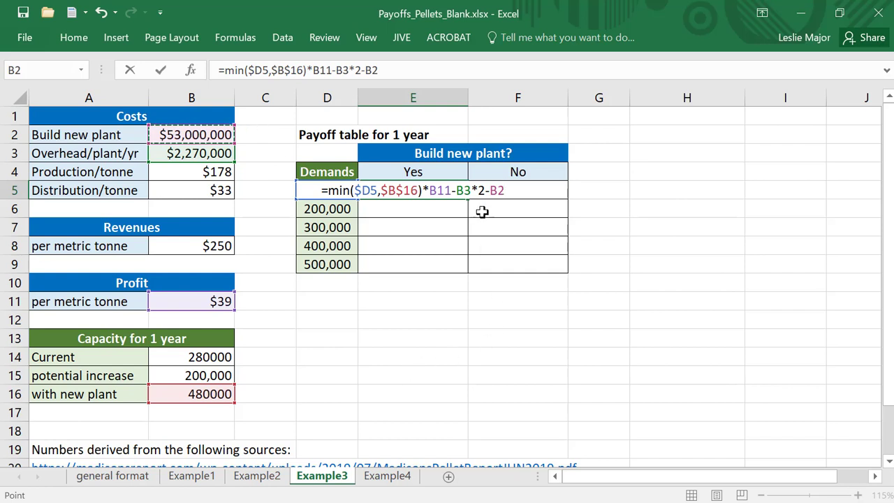
pyautogui.click(465, 195)
pyautogui.press('F4')
pyautogui.click(514, 194)
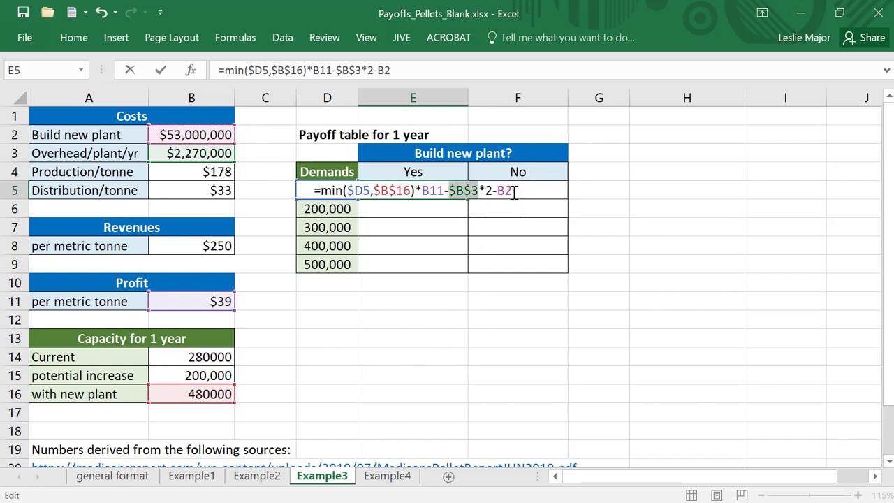
pyautogui.press('F4')
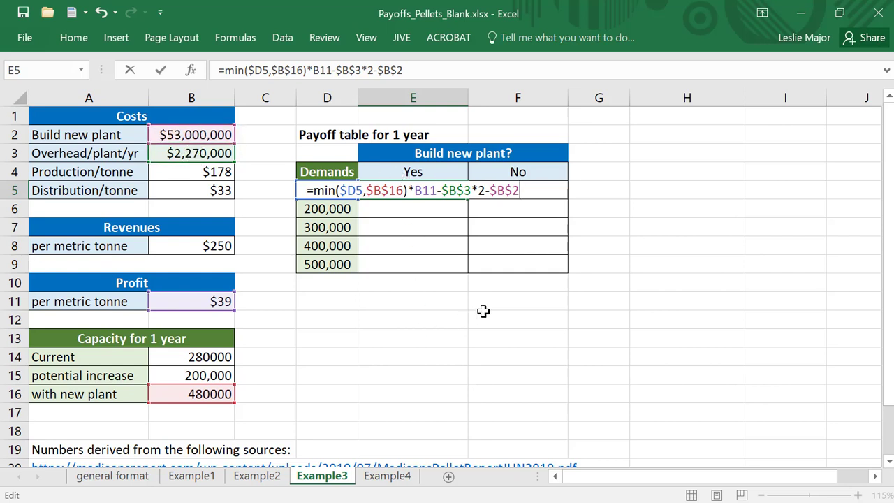
# Step: Commit the E5 Yes formula and fill it down to E9
pyautogui.press('Return')
pyautogui.press('Up')
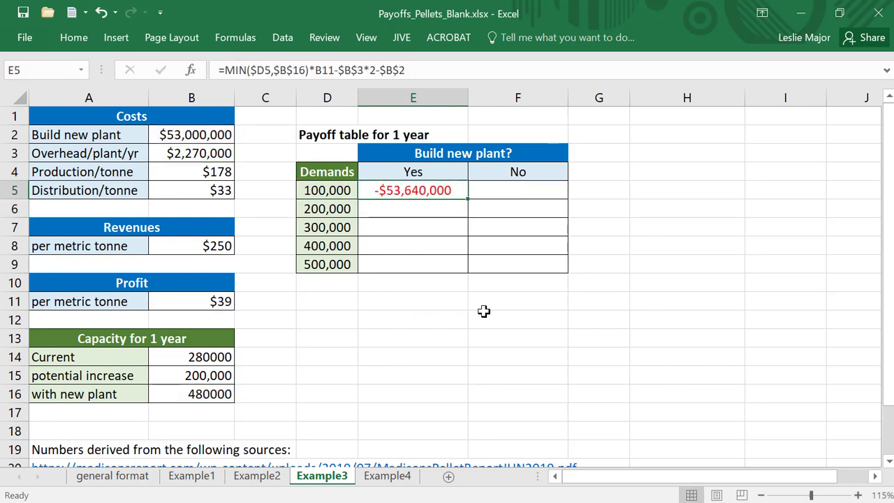
pyautogui.moveTo(467, 197); pyautogui.dragTo(470, 274)
pyautogui.click(479, 377)
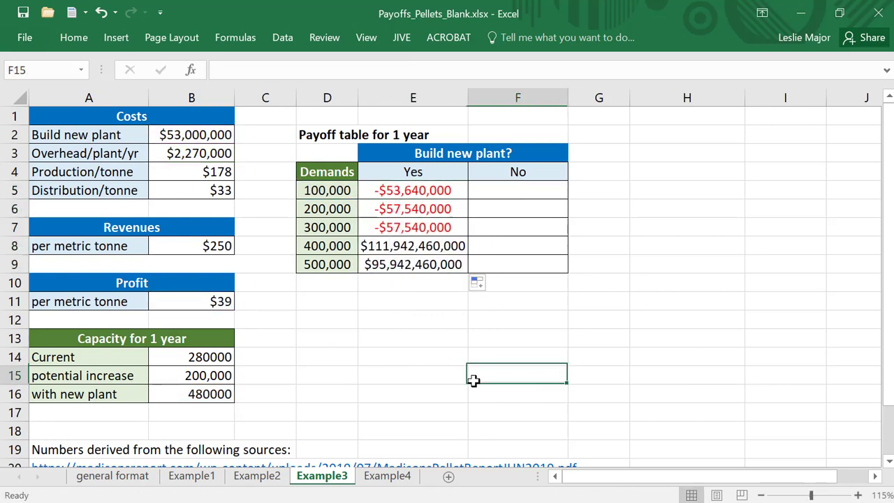
# Step: Change E5's unit-profit reference to absolute $B$11
pyautogui.click(435, 189)
pyautogui.doubleClick(435, 189)
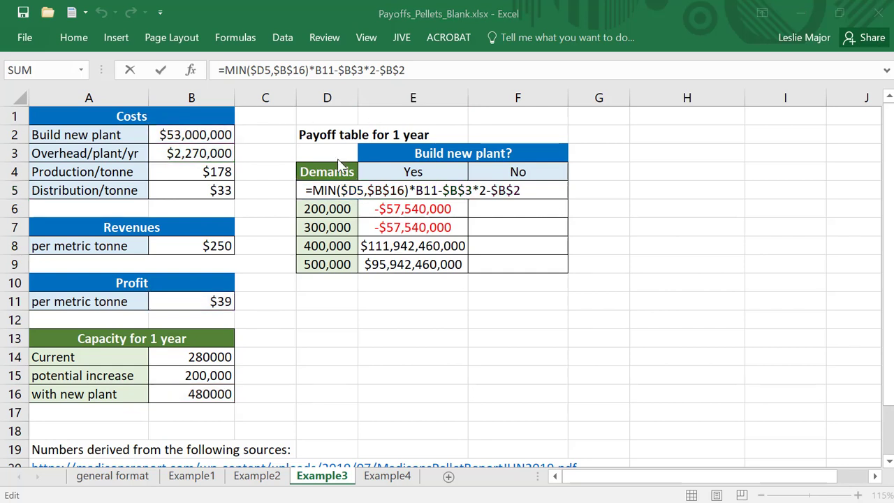
pyautogui.click(441, 189)
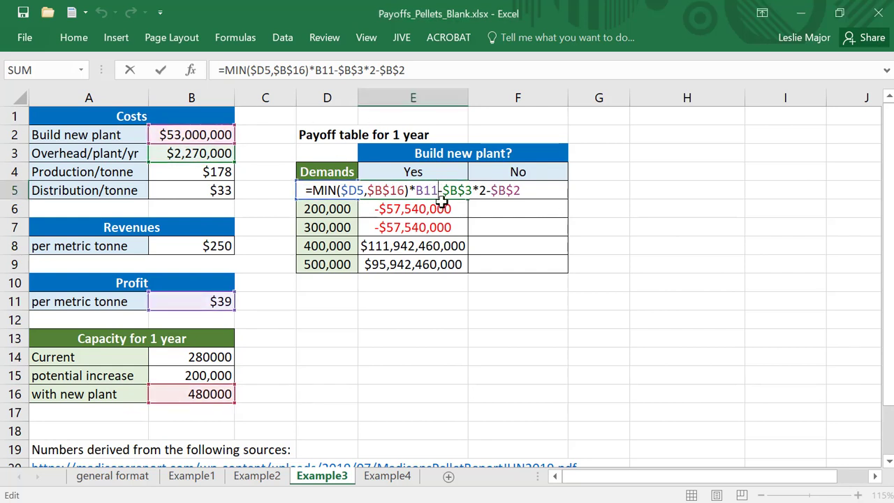
pyautogui.press('F4')
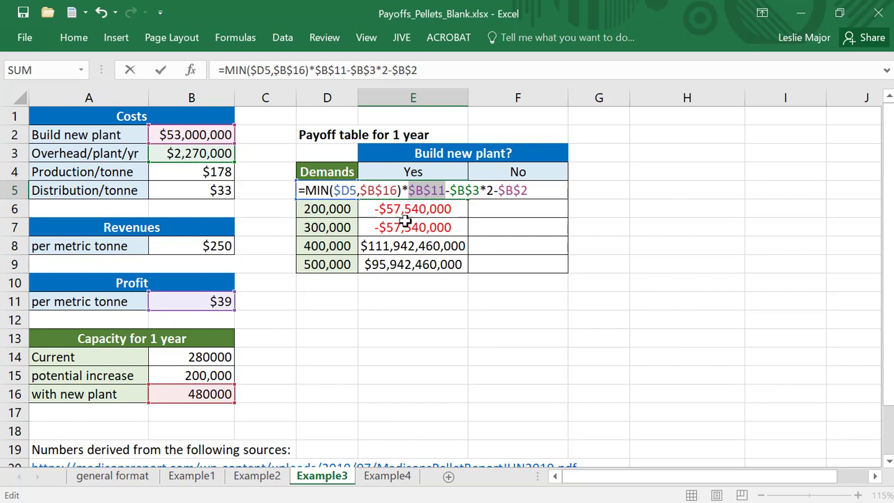
pyautogui.click(527, 189)
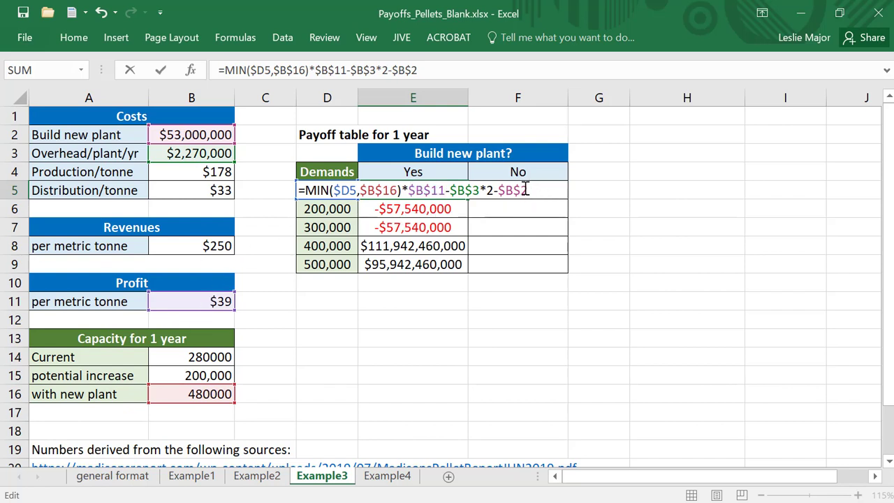
pyautogui.press('Return')
# Step: Refill the corrected formula through E9, giving -$53,640,000 to -$38,820,000
pyautogui.press('Up')
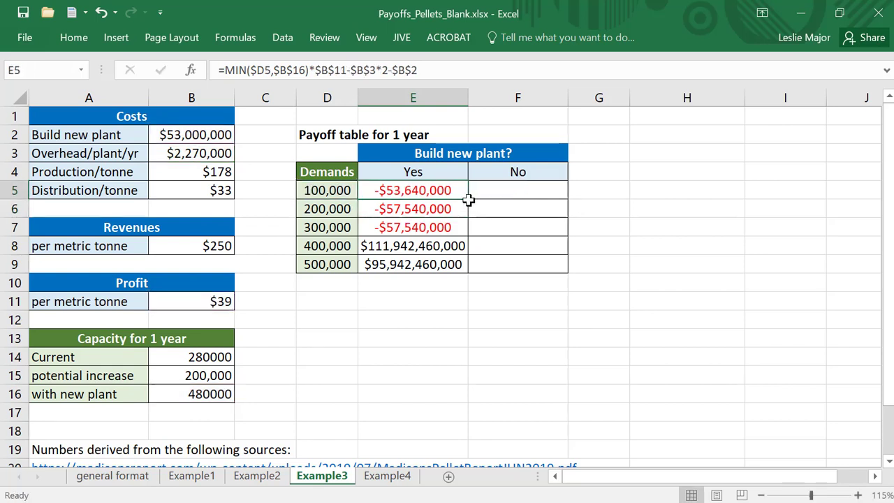
pyautogui.moveTo(469, 211); pyautogui.dragTo(415, 189)
pyautogui.click(504, 242)
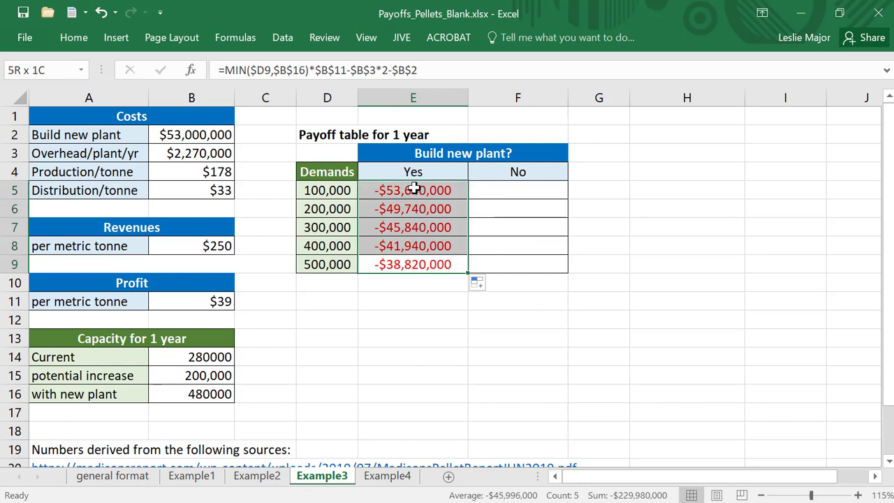
pyautogui.click(204, 132)
pyautogui.click(450, 190)
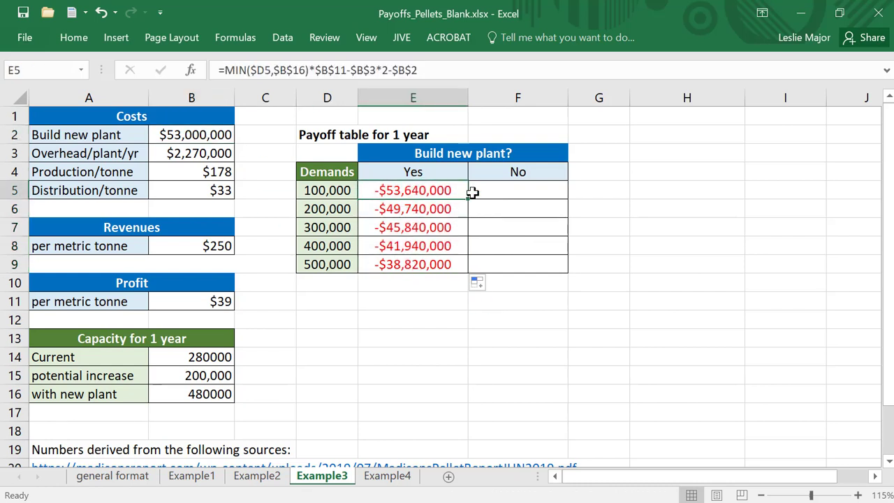
# Step: Build the F5 formula =MIN(D5,$B$14)*$B$11-$B$3 for the No option
pyautogui.click(492, 193)
pyautogui.write('=')
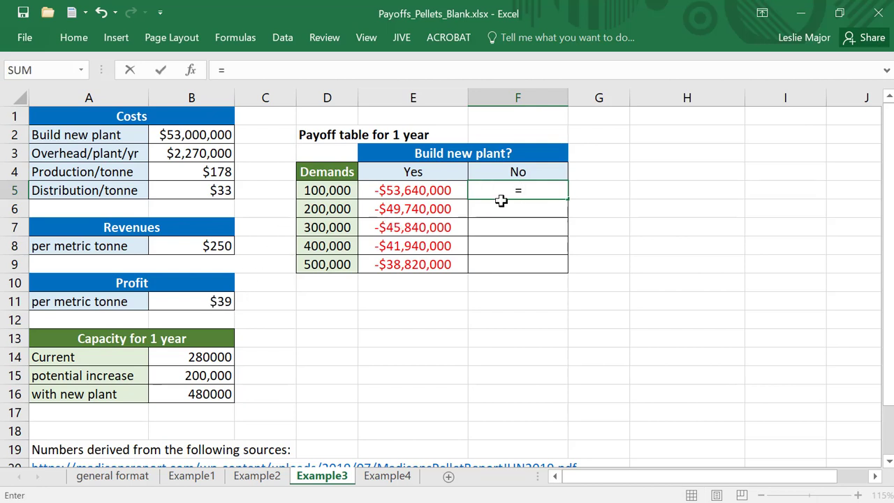
pyautogui.write('min(')
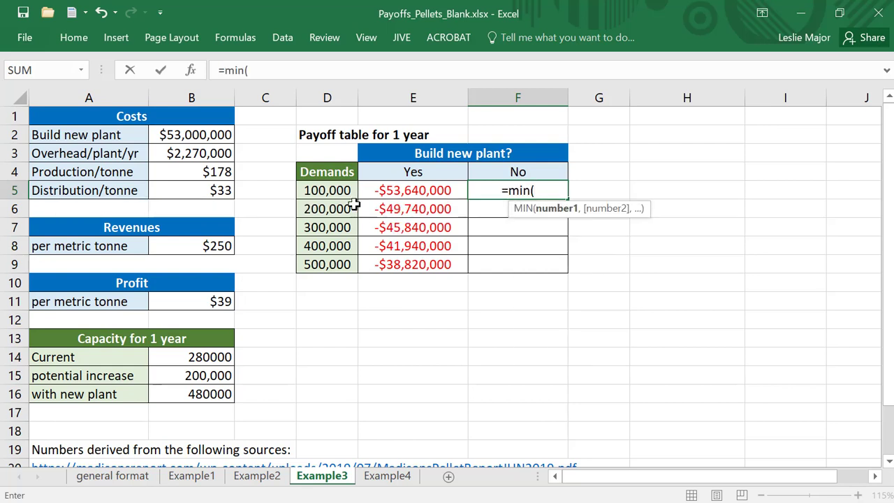
pyautogui.click(316, 188)
pyautogui.write(',')
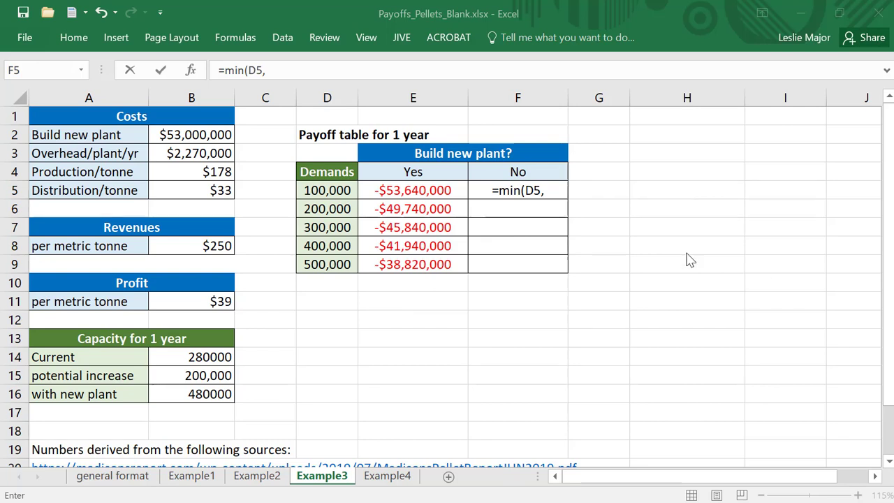
pyautogui.click(195, 357)
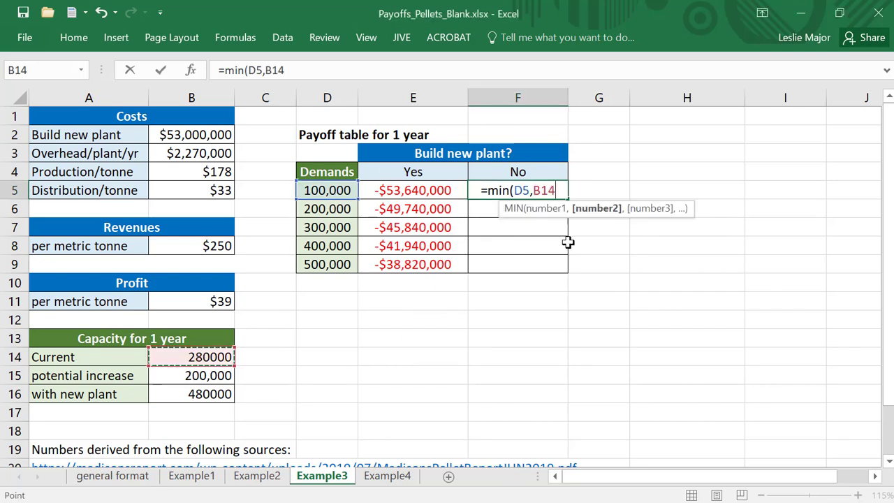
pyautogui.press('F4')
pyautogui.write(')*')
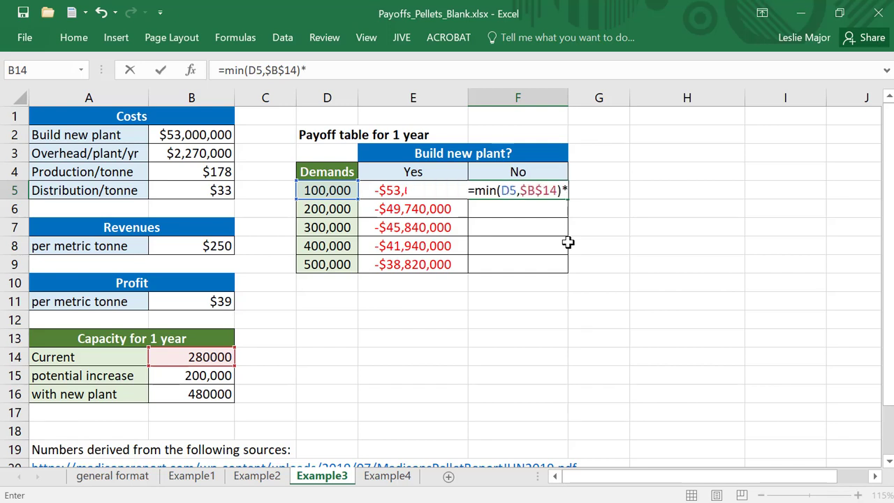
pyautogui.click(225, 306)
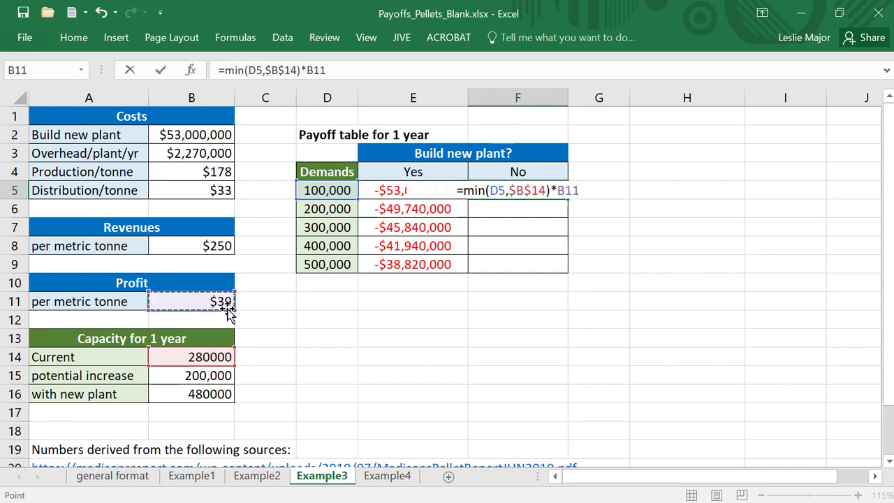
pyautogui.press('F4')
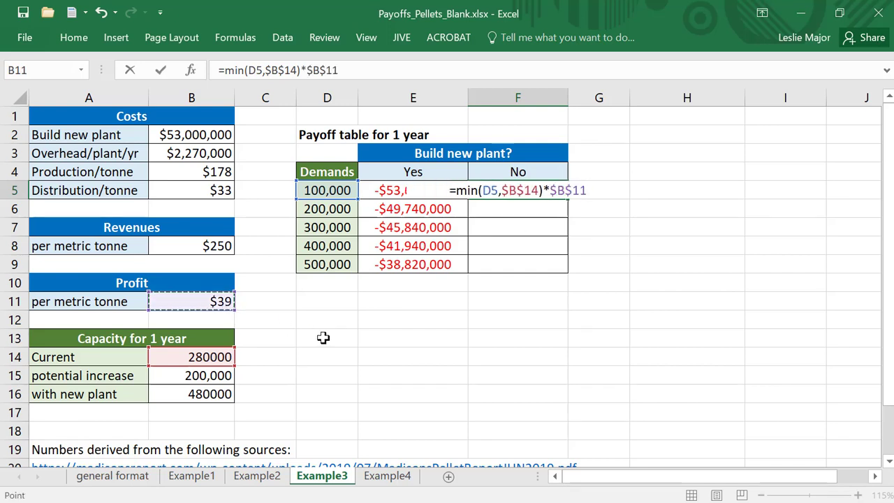
pyautogui.write('-')
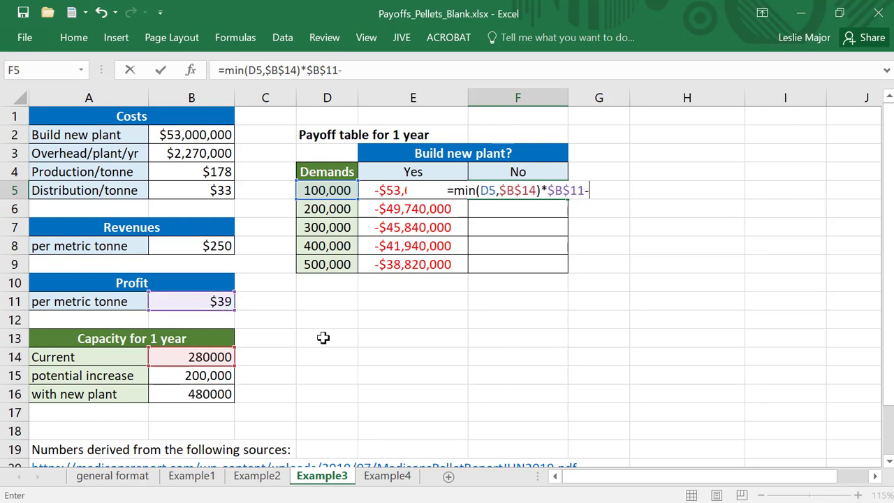
pyautogui.click(175, 149)
pyautogui.press('F4')
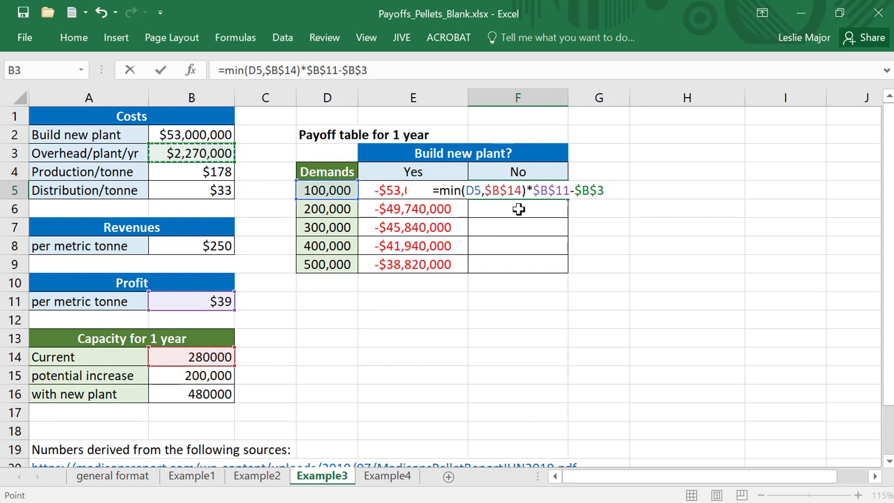
# Step: Commit the F5 No formula and fill it down to F9, from $1,630,000 to $8,650,000
pyautogui.press('Return')
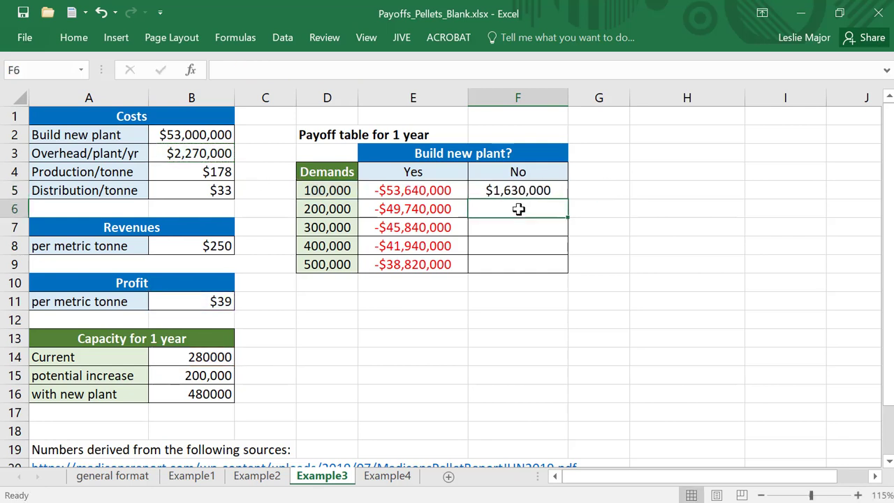
pyautogui.press('Up')
pyautogui.moveTo(571, 199); pyautogui.dragTo(572, 272)
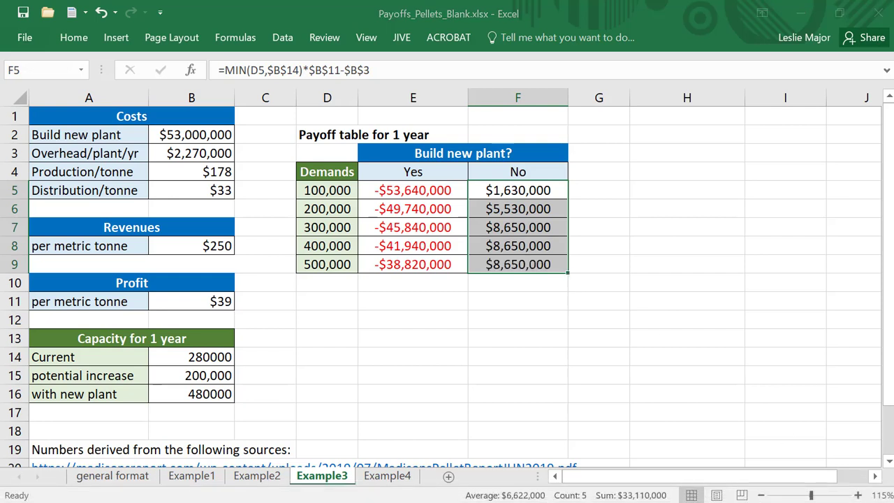